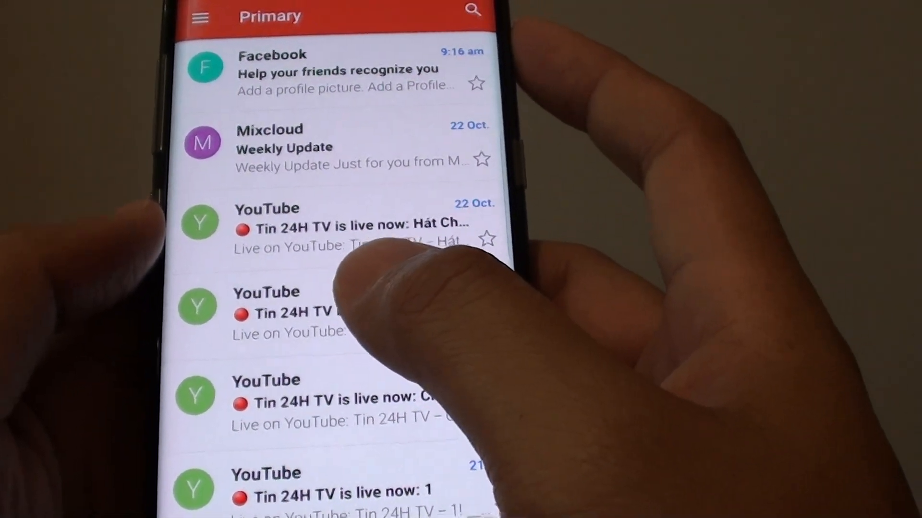
scroll(403, 288, down, 3)
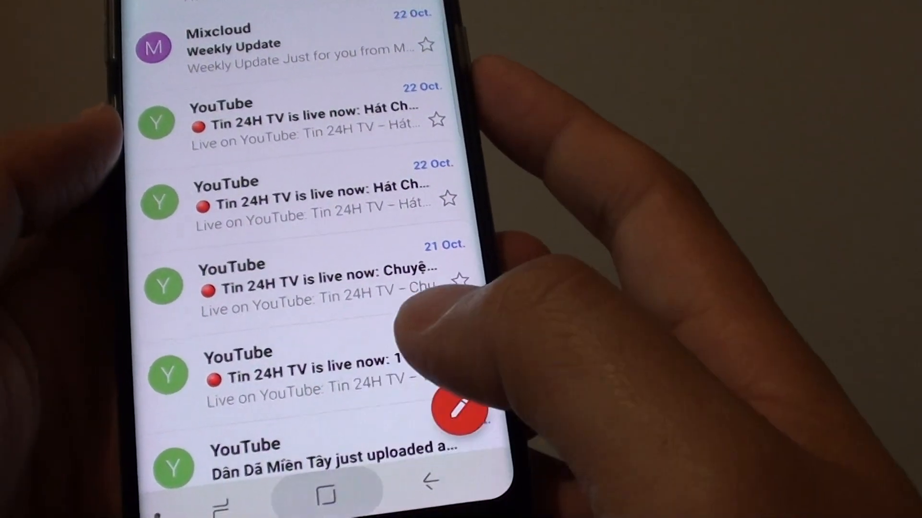
Leave the Gmail Primary inbox via the Home button, landing on the home screen
click(328, 496)
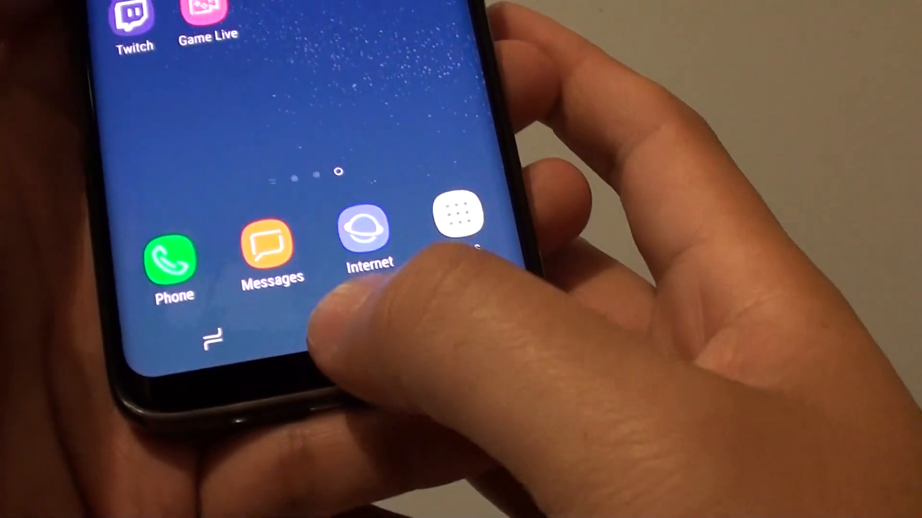
From the quick settings gear, reach Device maintenance > Battery in Android Settings
click(328, 515)
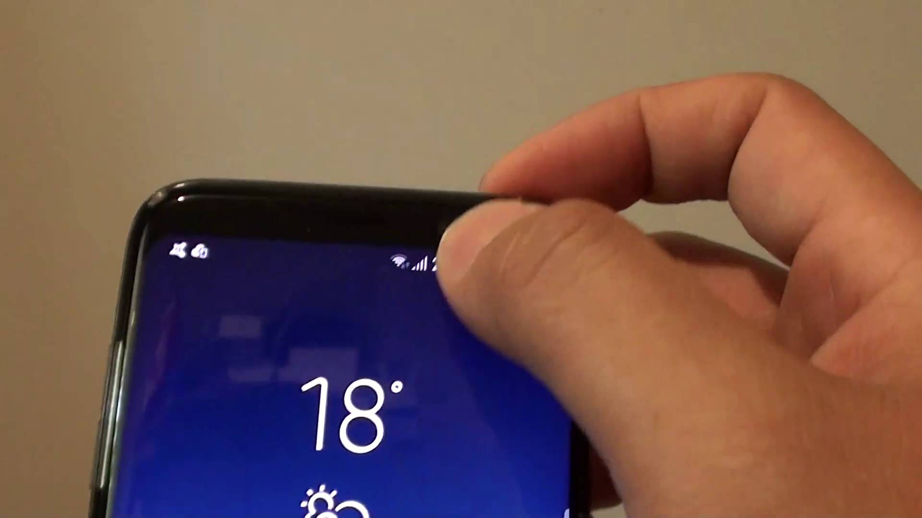
drag(461, 73, 462, 360)
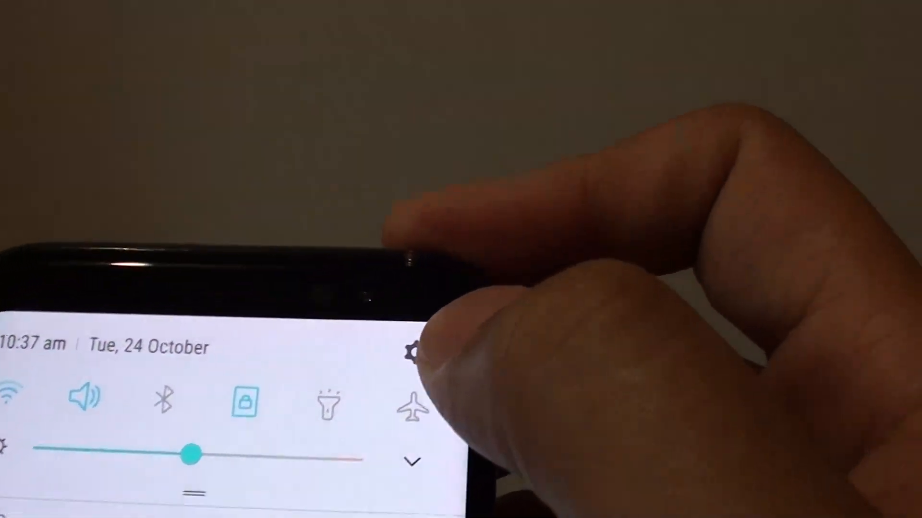
click(405, 301)
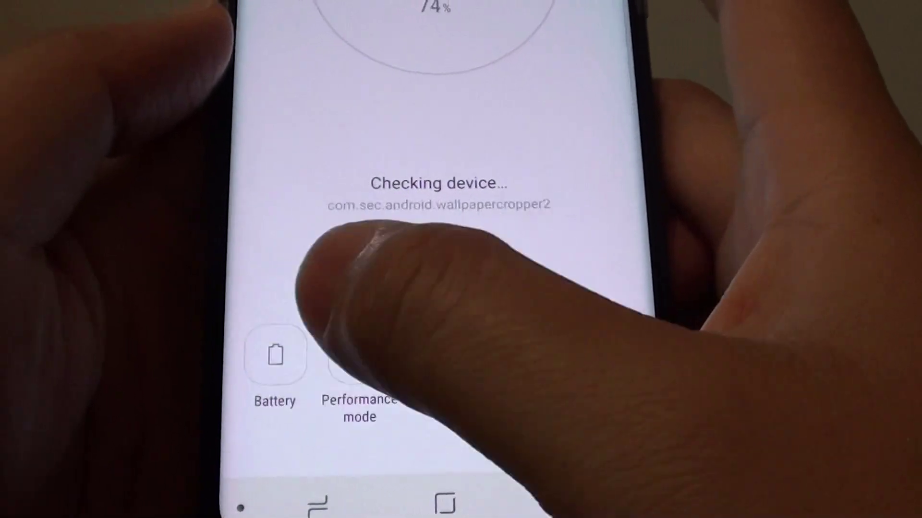
click(191, 393)
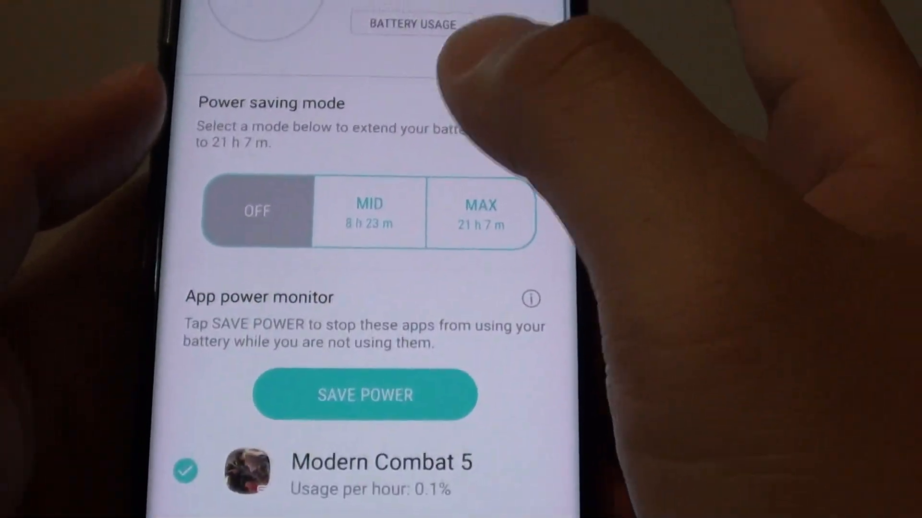
Go into Battery usage and choose Optimise battery usage from its more-options menu
drag(468, 145, 468, 360)
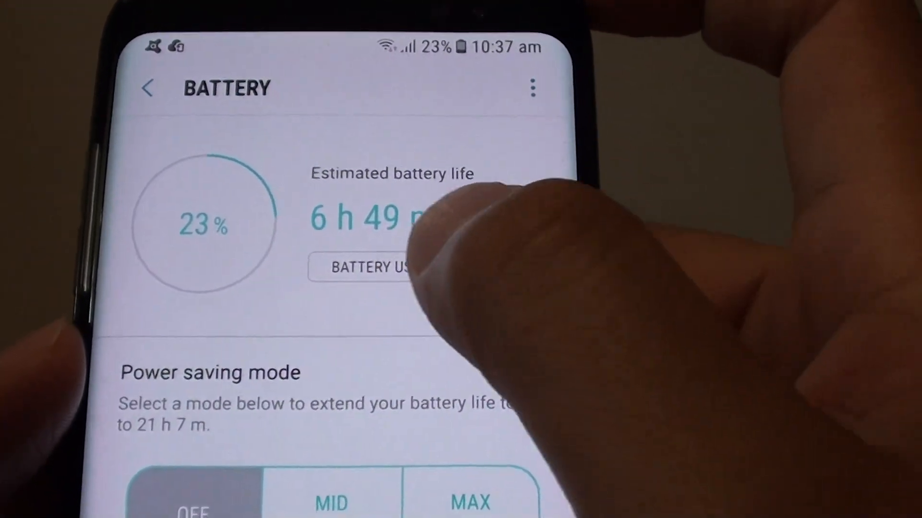
click(376, 268)
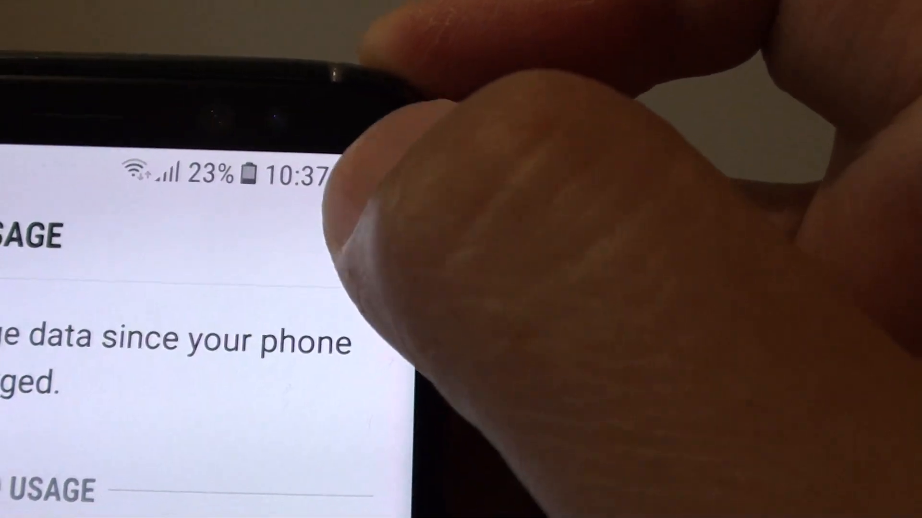
click(395, 294)
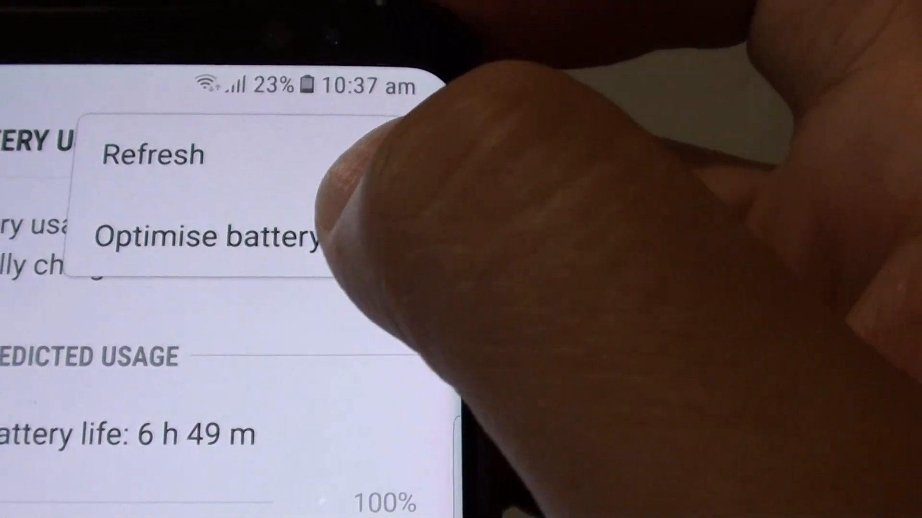
click(338, 238)
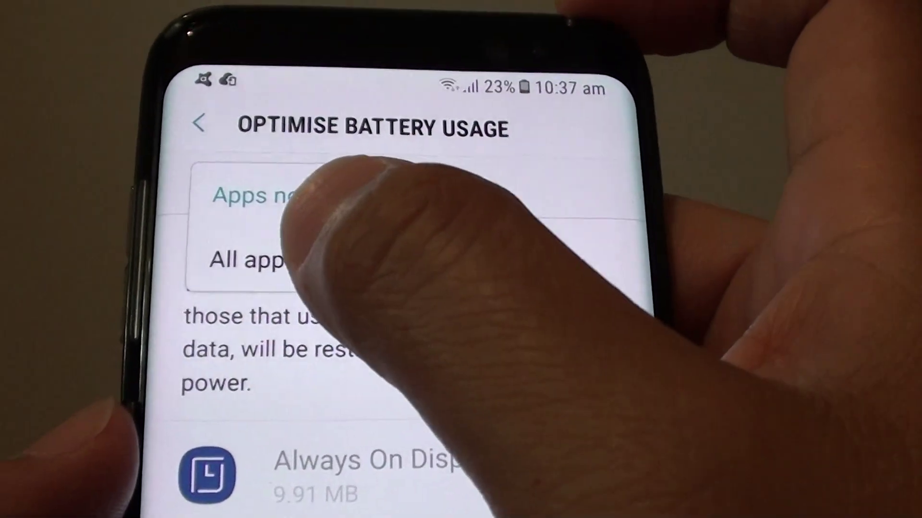
Switch the optimisation filter to All apps so Gmail's entry can be reached
click(303, 189)
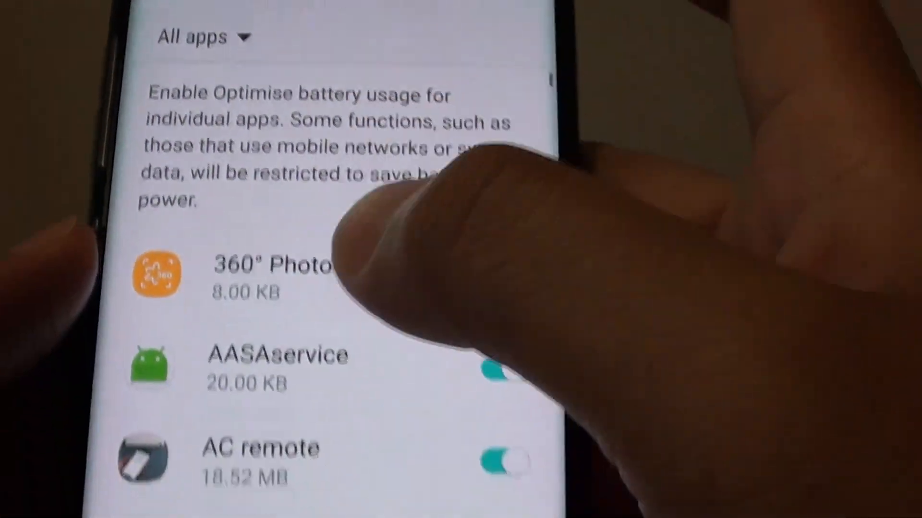
scroll(346, 289, down, 10)
scroll(345, 288, down, 10)
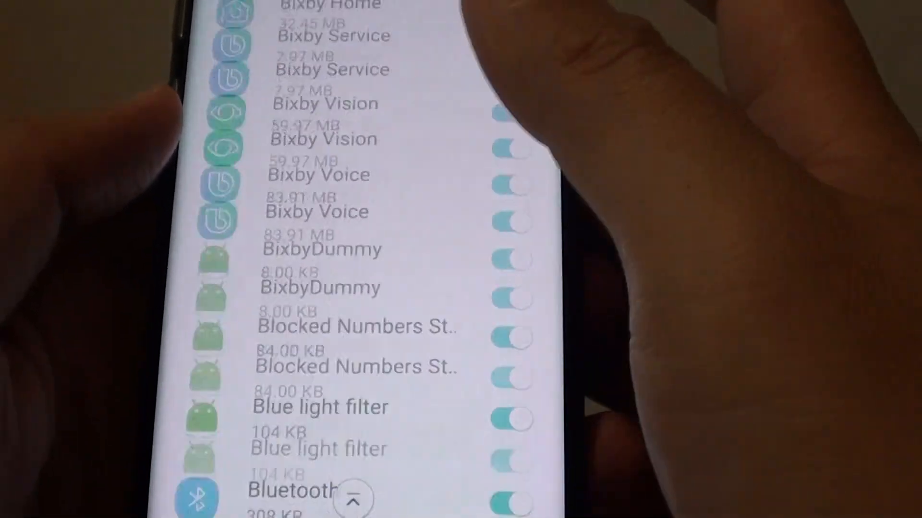
scroll(346, 288, down, 10)
scroll(346, 288, down, 10)
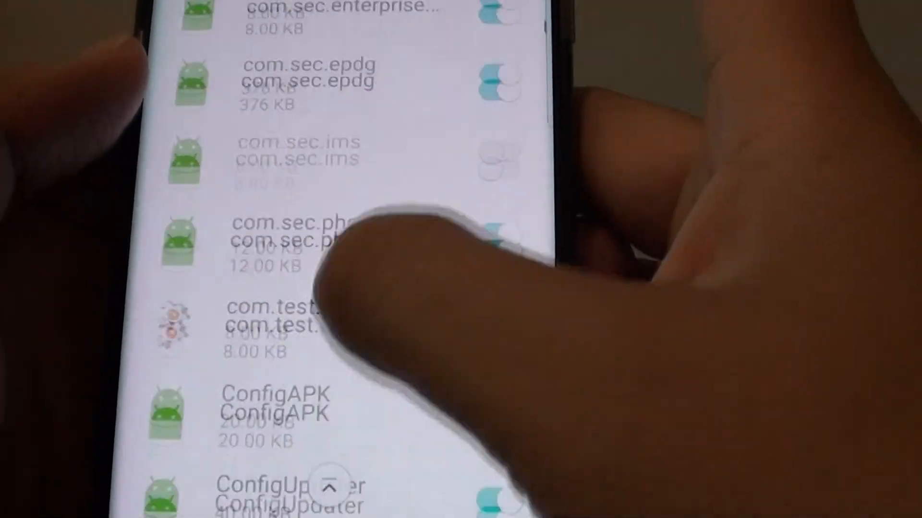
scroll(346, 288, down, 10)
scroll(346, 288, down, 5)
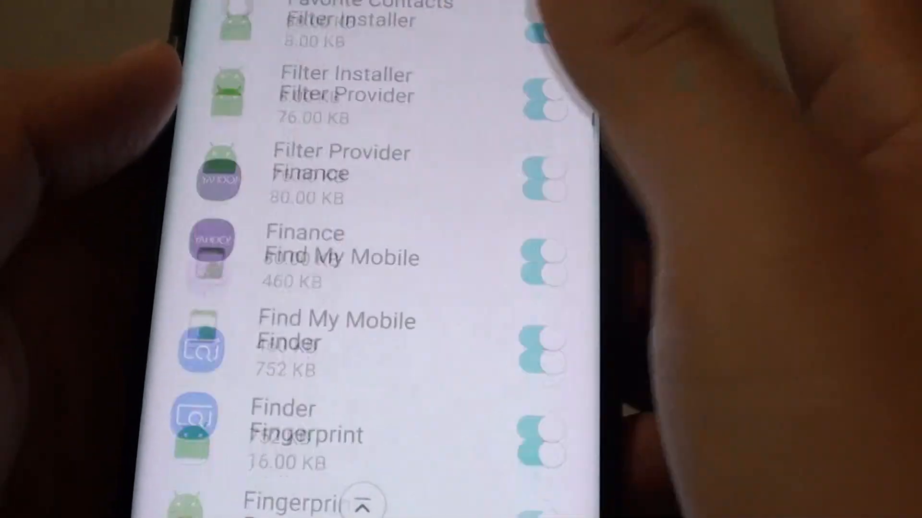
scroll(346, 288, down, 5)
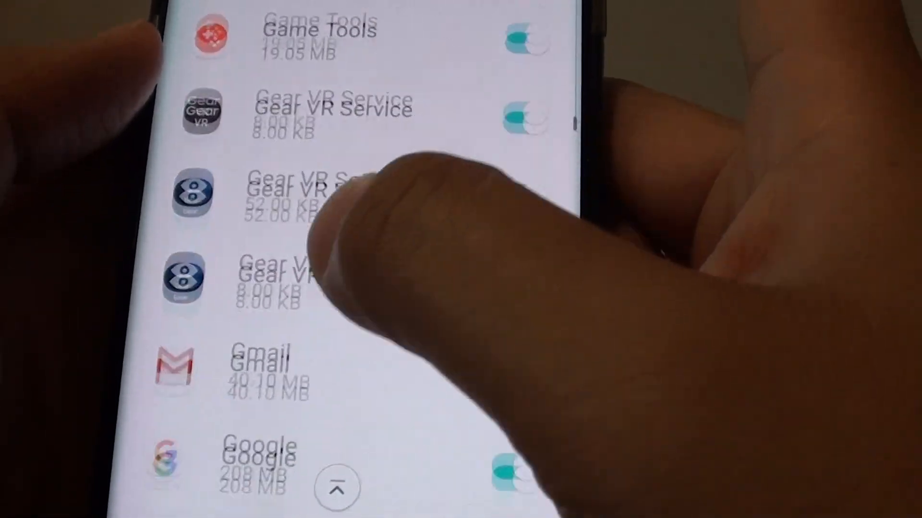
scroll(404, 273, up, 1)
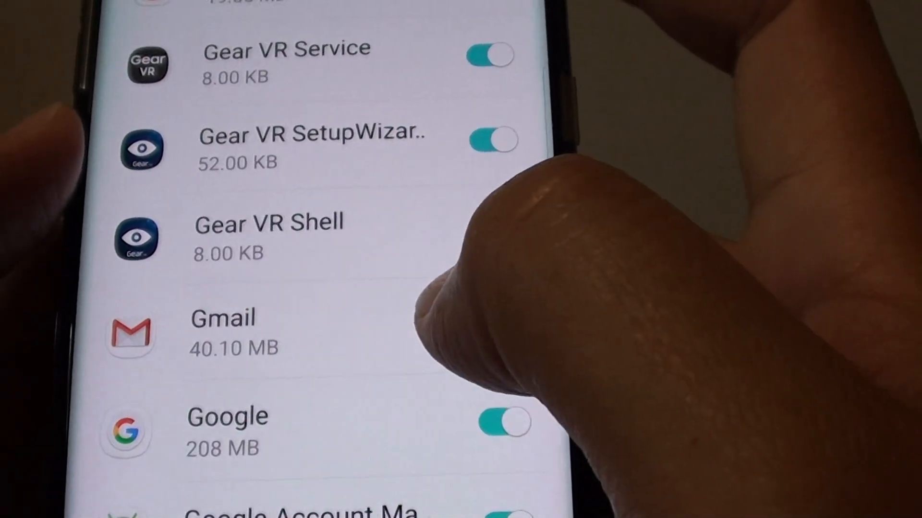
scroll(432, 302, up, 2)
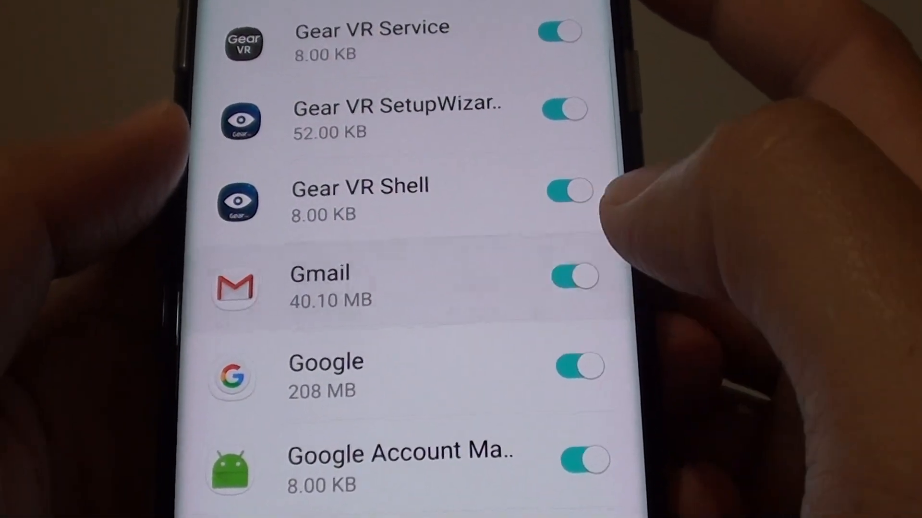
Switch off Gmail's toggle in the Optimise battery usage list, leaving other apps optimised
click(602, 277)
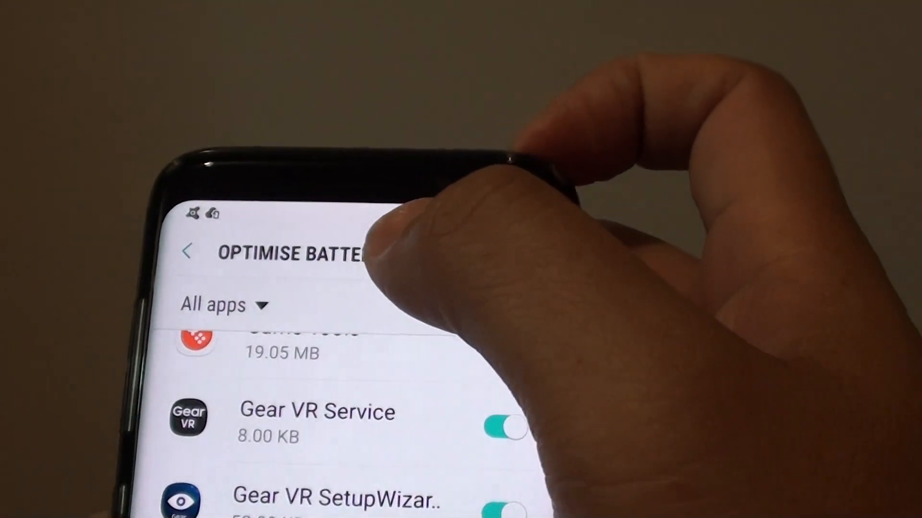
Back out of battery settings to the home screen and reopen Gmail from Recents
click(184, 248)
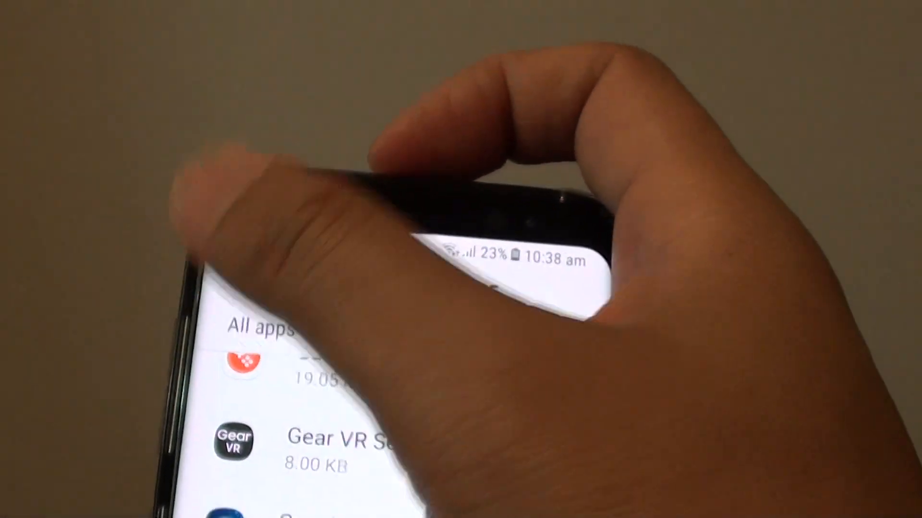
scroll(288, 288, down, 5)
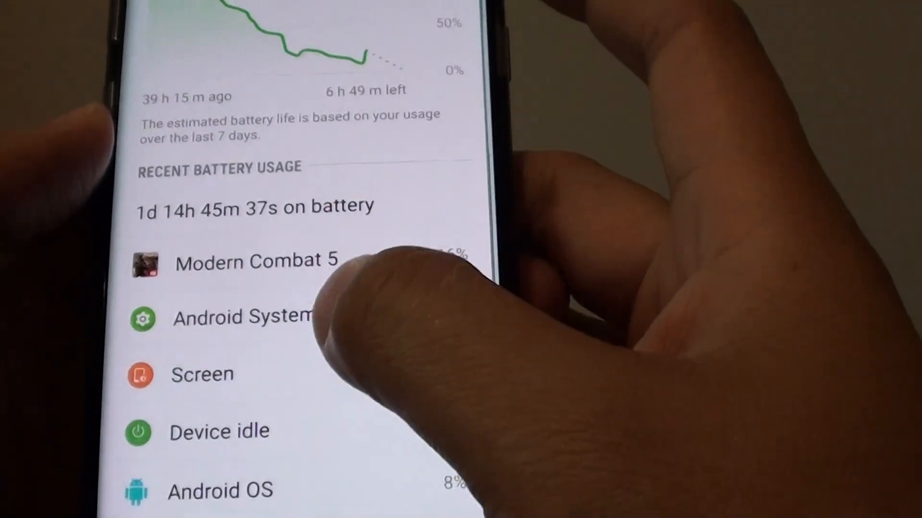
key(Home)
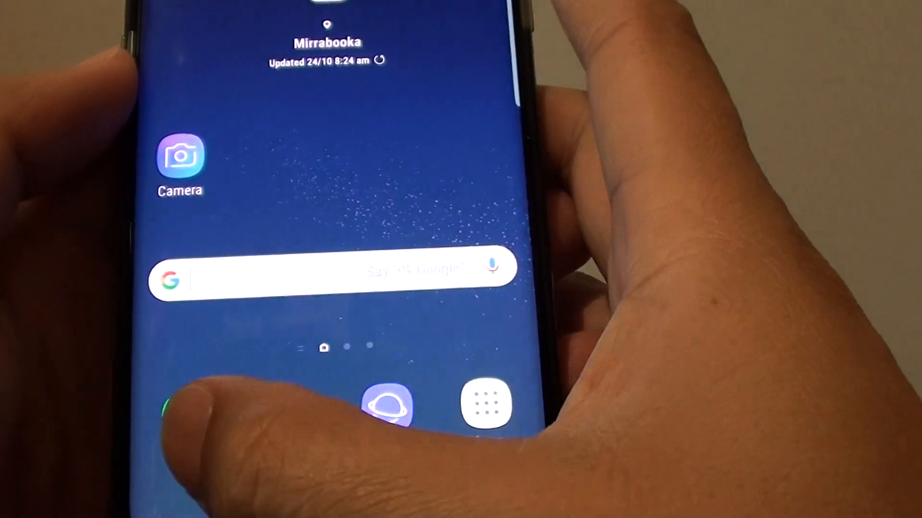
key(alt+Tab)
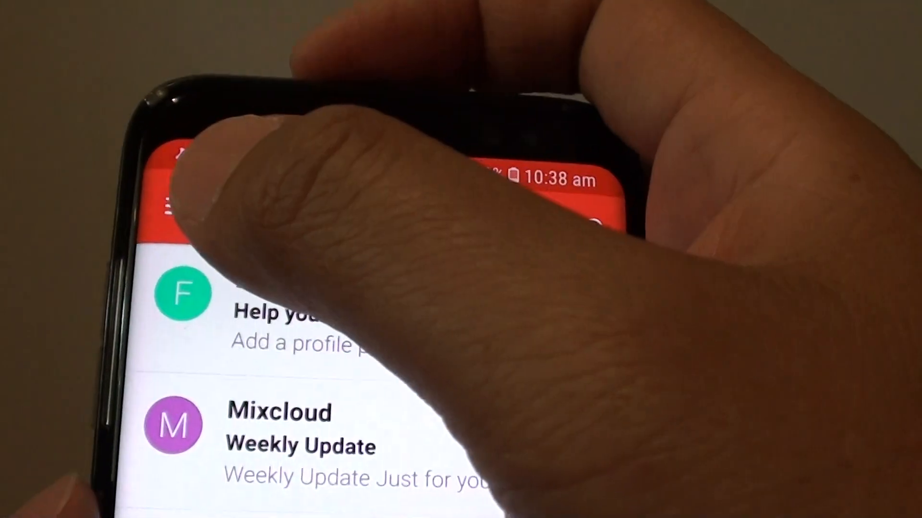
Reach Gmail's Settings from the navigation drawer and choose the account
click(176, 216)
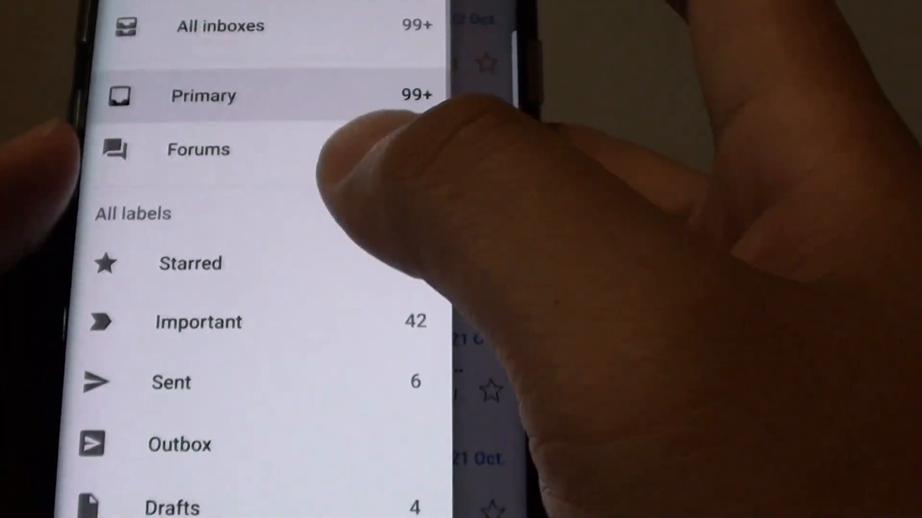
scroll(324, 325, down, 8)
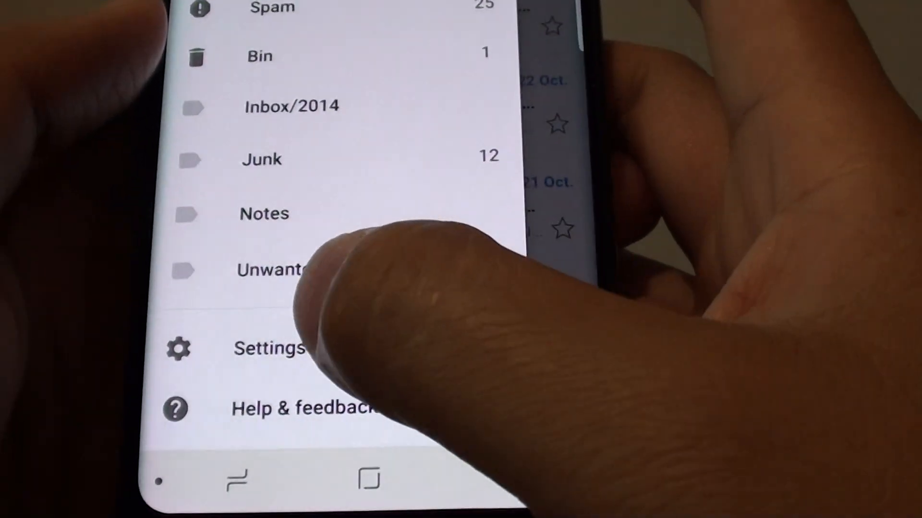
click(244, 345)
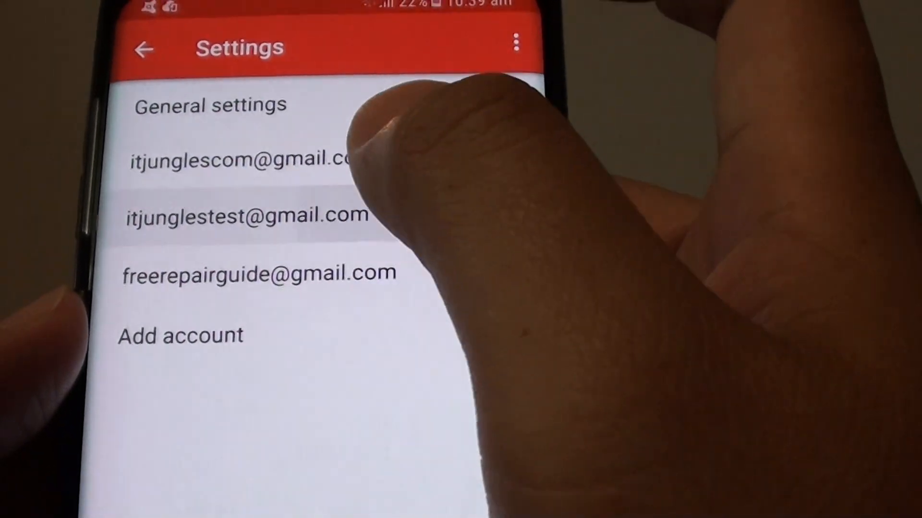
scroll(288, 288, down, 5)
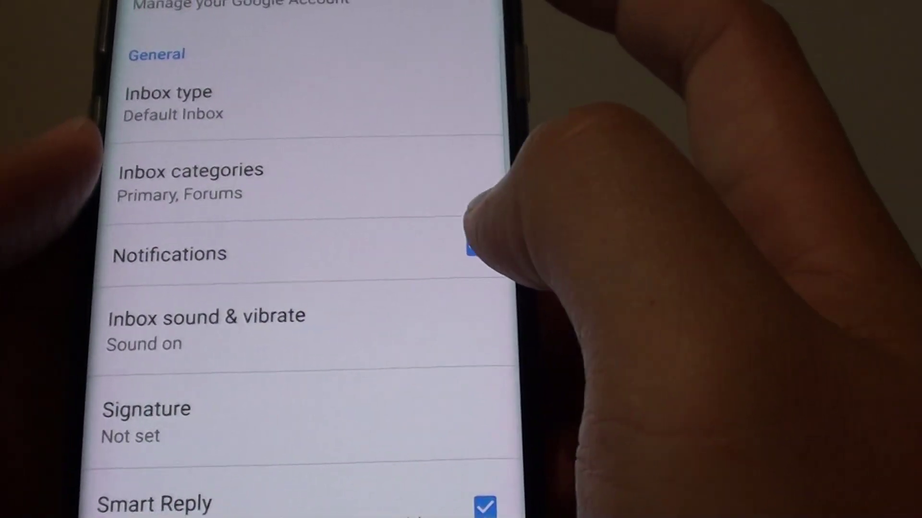
Toggle the account's Notifications off then back on, then view Inbox sound & vibrate
click(462, 244)
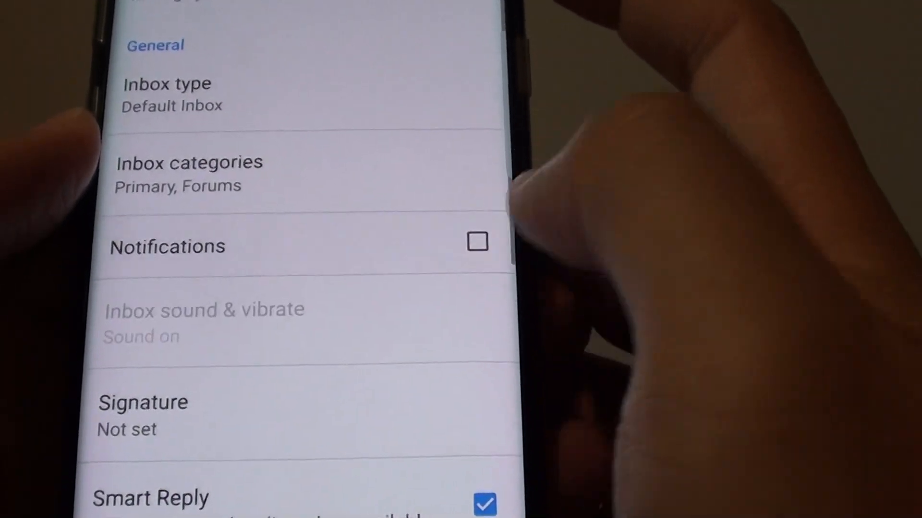
click(472, 245)
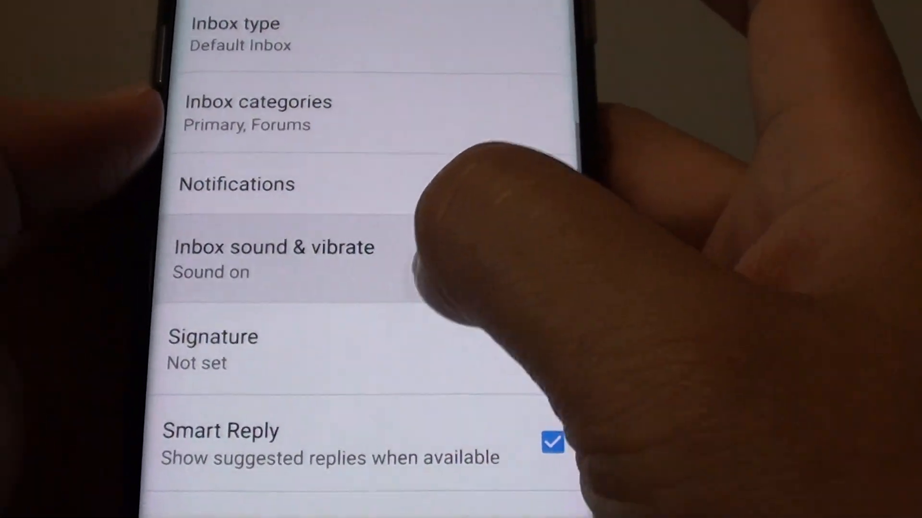
click(360, 338)
scroll(360, 216, up, 3)
Under Data usage, uncheck and re-check Sync Gmail so sync stays on
key(Escape)
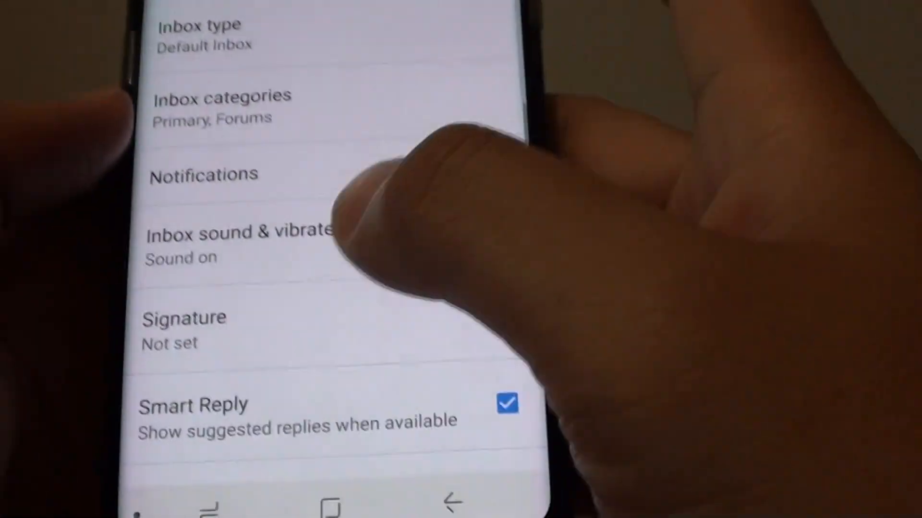
scroll(324, 289, down, 3)
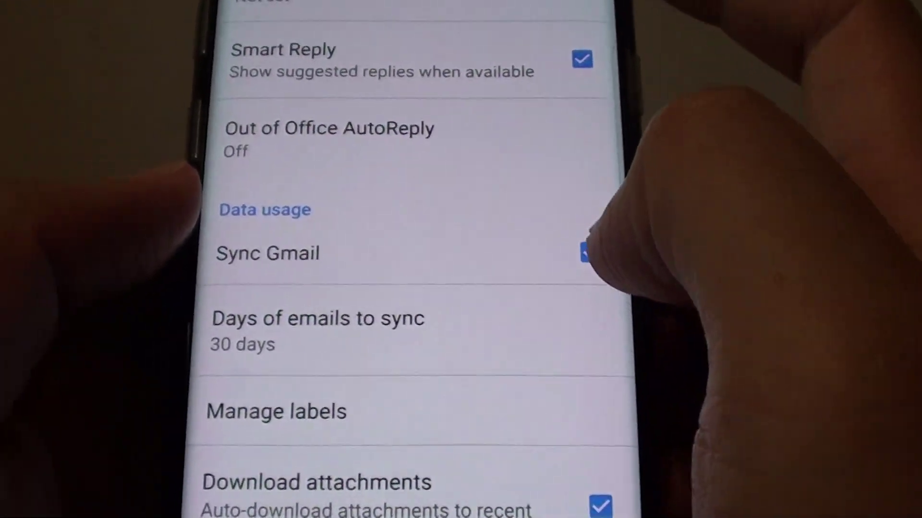
click(551, 225)
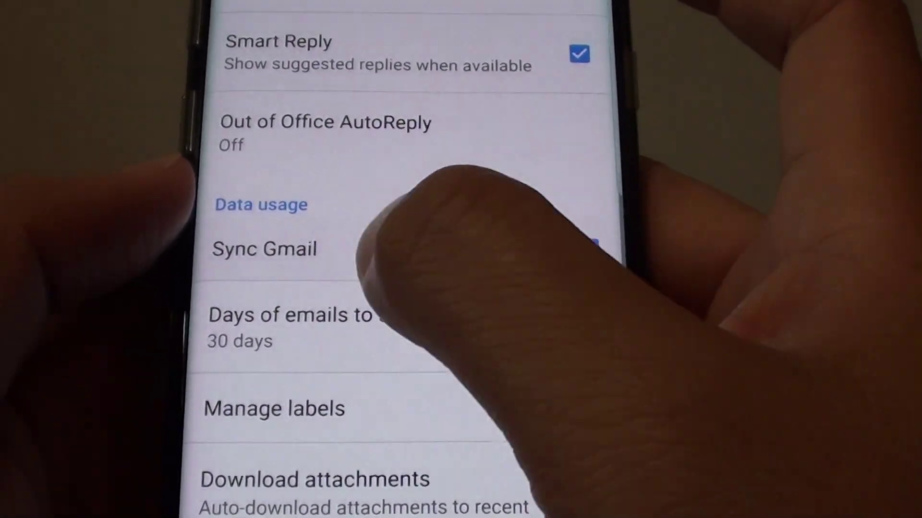
click(569, 257)
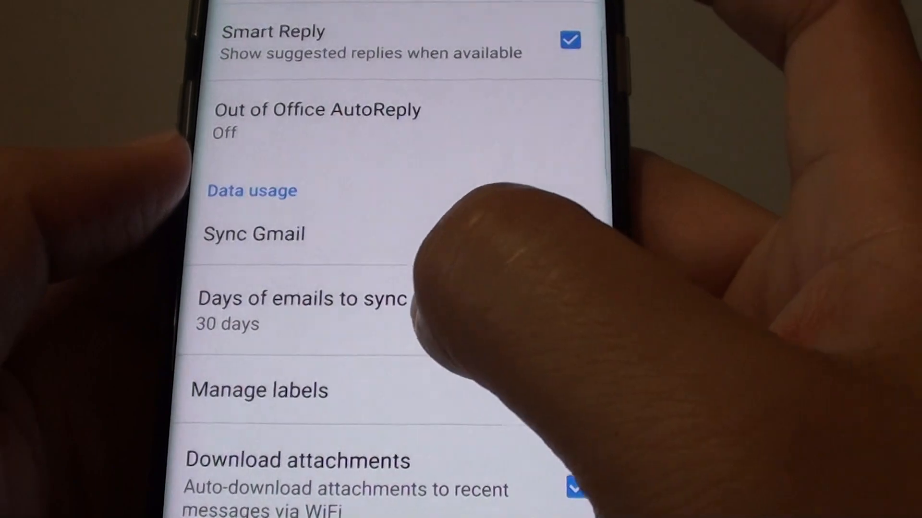
scroll(468, 288, down, 1)
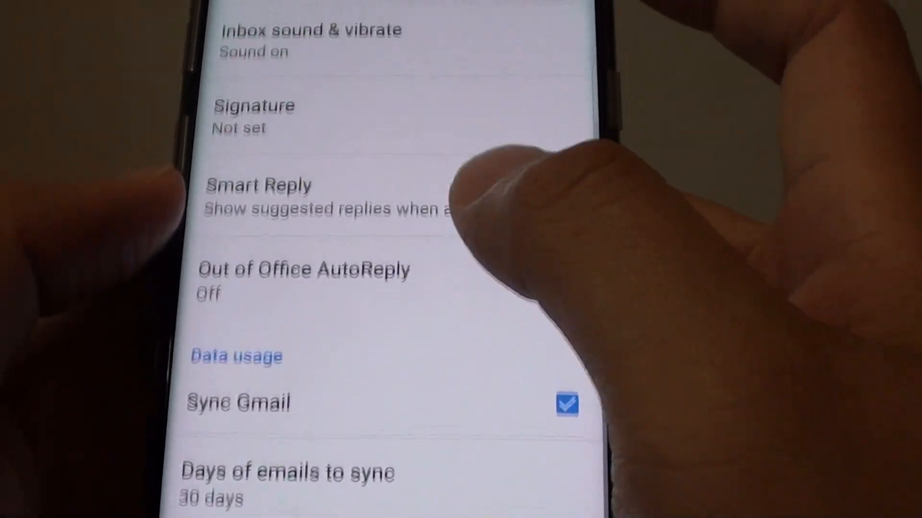
scroll(390, 259, up, 5)
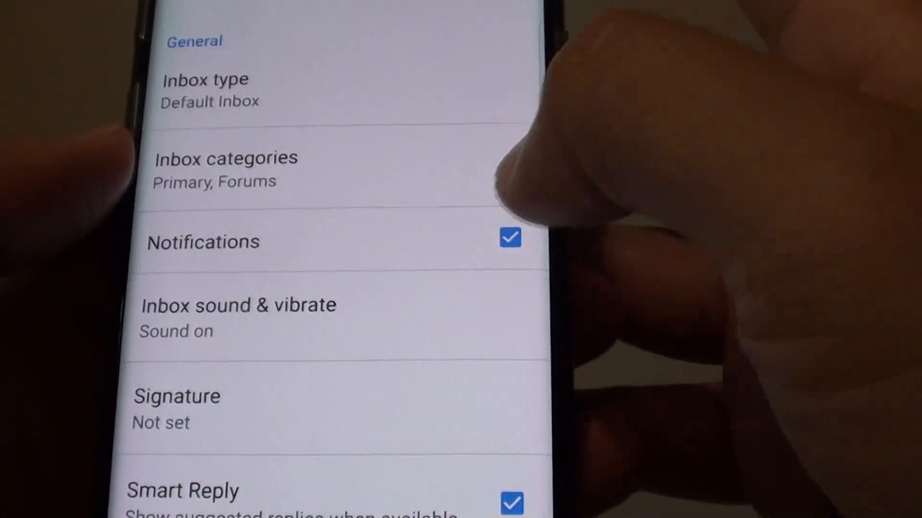
scroll(360, 288, down, 3)
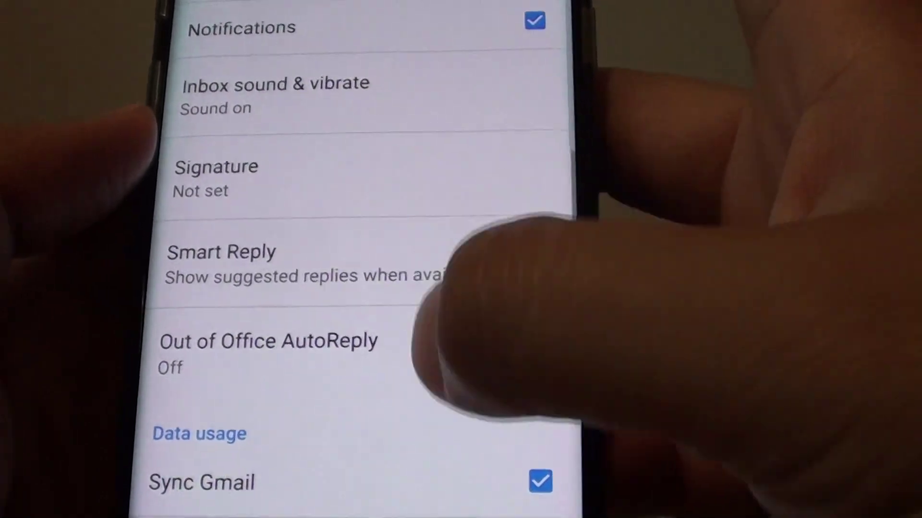
scroll(360, 288, up, 3)
click(351, 24)
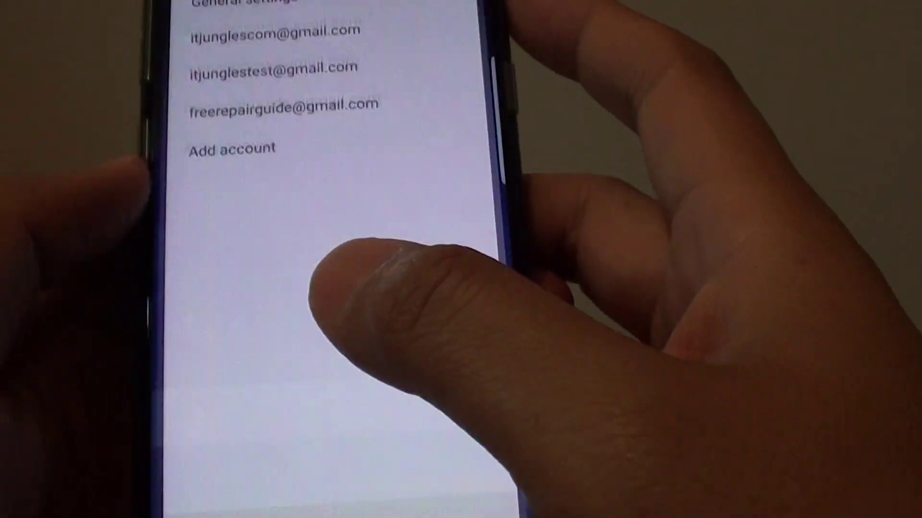
click(297, 473)
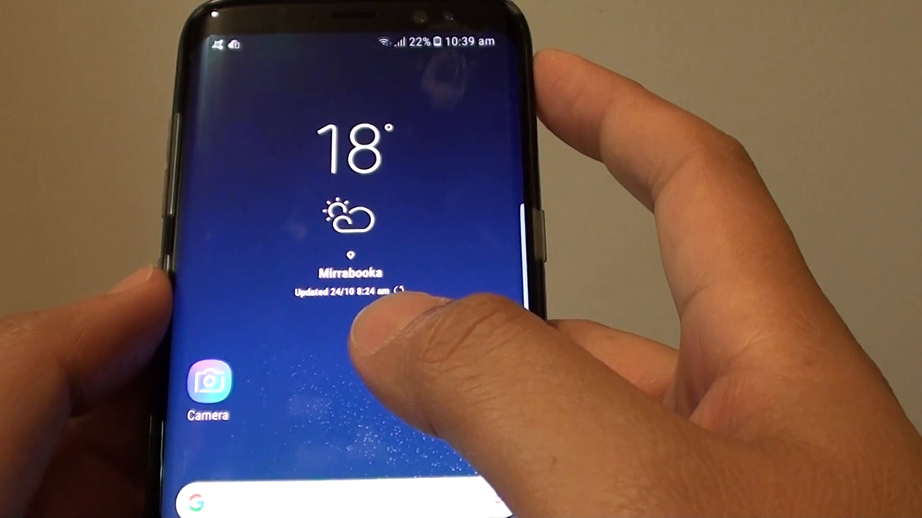